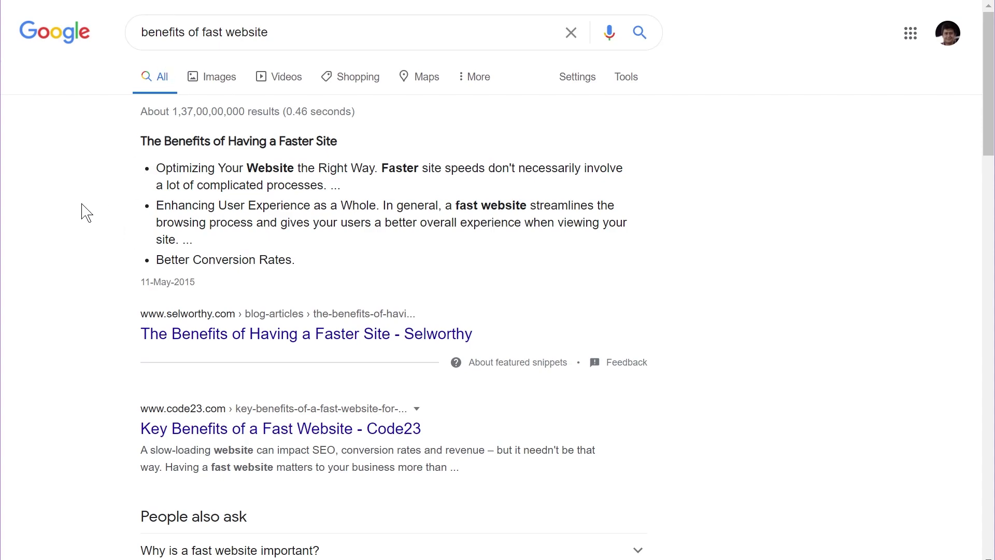
Step: Scroll the Google results down to web.dev's 'Serve images in next-gen formats' article
{"action": "scroll", "coordinate": [87, 213], "scroll_direction": "down", "scroll_amount": 9}
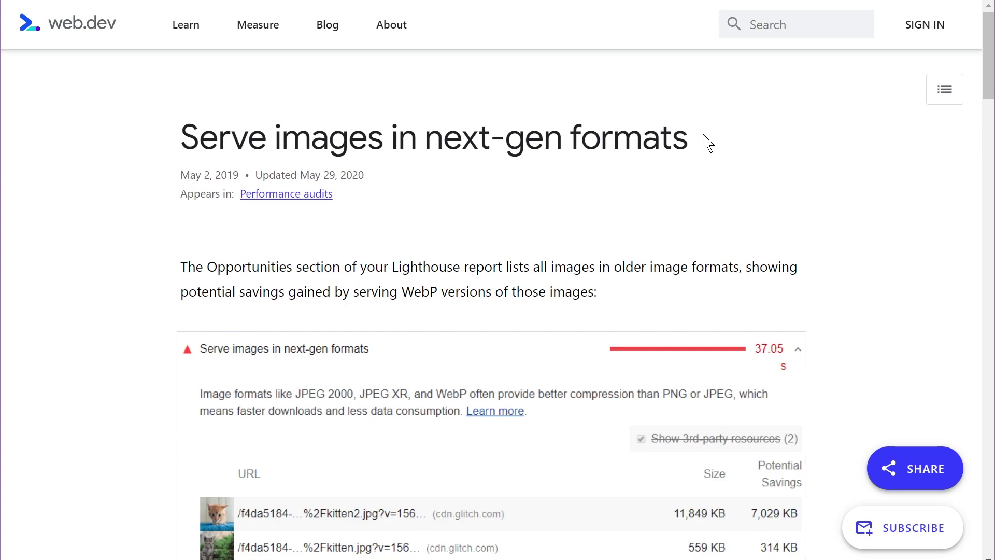
Step: Scroll the article down to the 'Why serve images in WebP format' paragraph
{"action": "scroll", "coordinate": [707, 139], "scroll_direction": "down", "scroll_amount": 6}
{"action": "scroll", "coordinate": [708, 140], "scroll_direction": "up", "scroll_amount": 4}
{"action": "scroll", "coordinate": [708, 143], "scroll_direction": "down", "scroll_amount": 2}
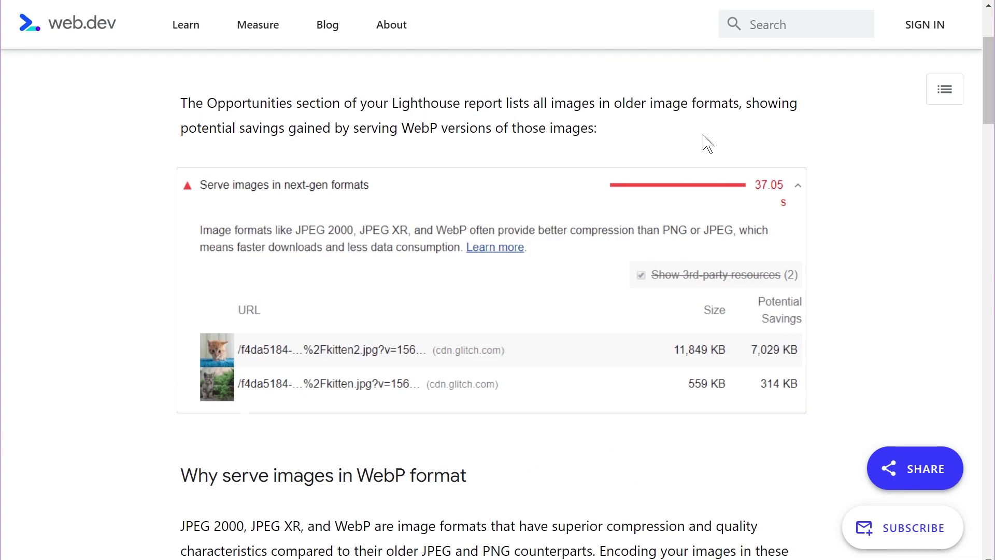
{"action": "scroll", "coordinate": [708, 143], "scroll_direction": "down", "scroll_amount": 5}
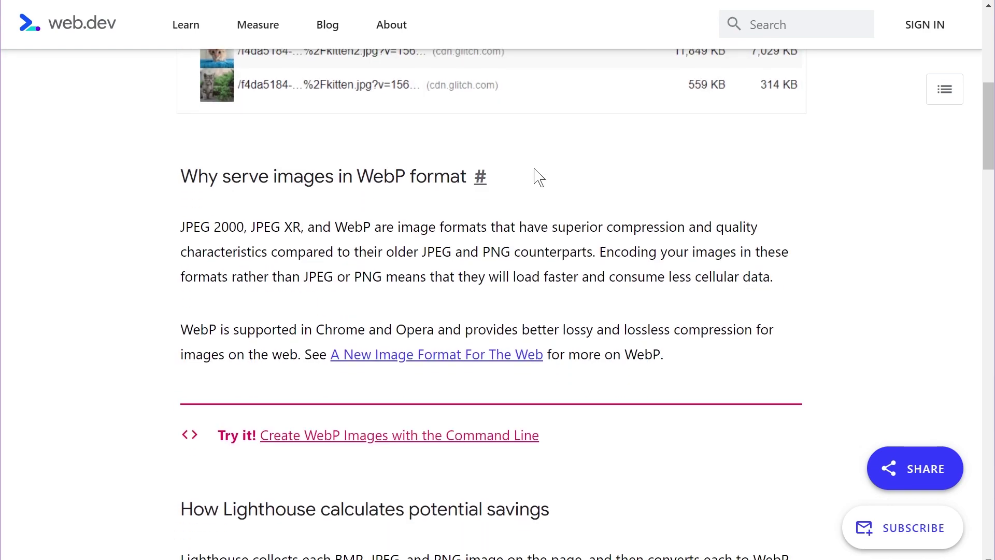
Step: Highlight the phrases on WebP's superior compression, older JPEG and PNG counterparts, and faster loading
{"action": "left_click_drag", "start_coordinate": [181, 228], "coordinate": [292, 228]}
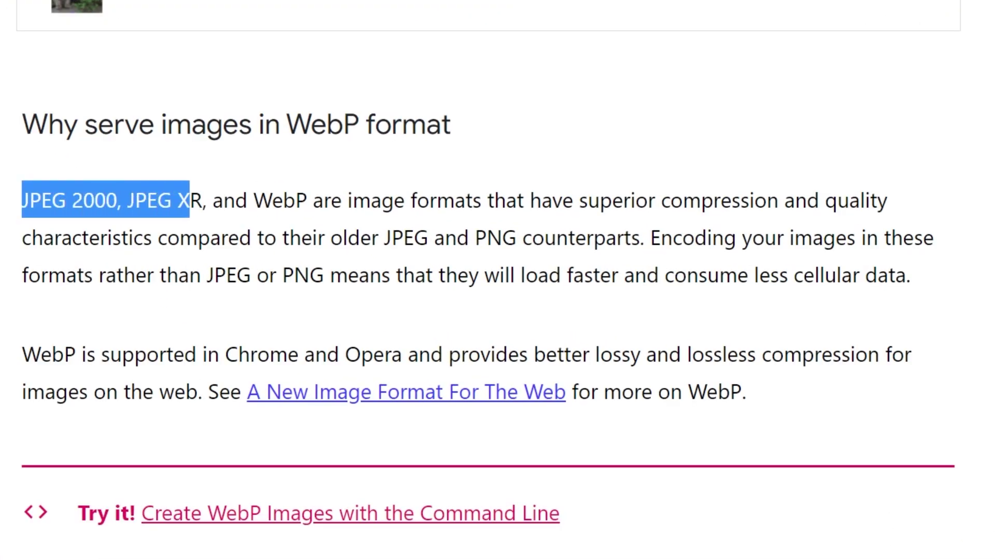
{"action": "left_click_drag", "start_coordinate": [189, 200], "coordinate": [895, 216]}
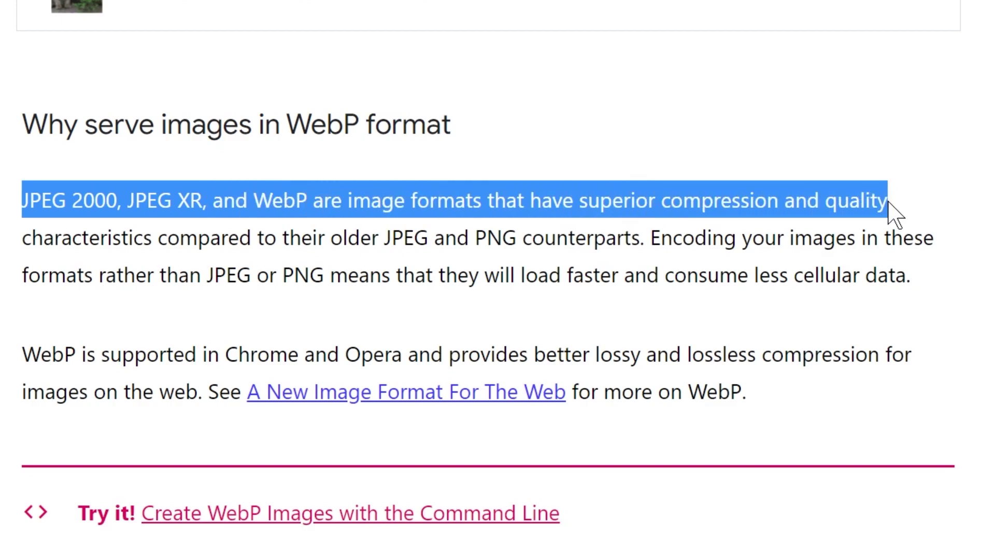
{"action": "left_click_drag", "start_coordinate": [331, 238], "coordinate": [645, 238]}
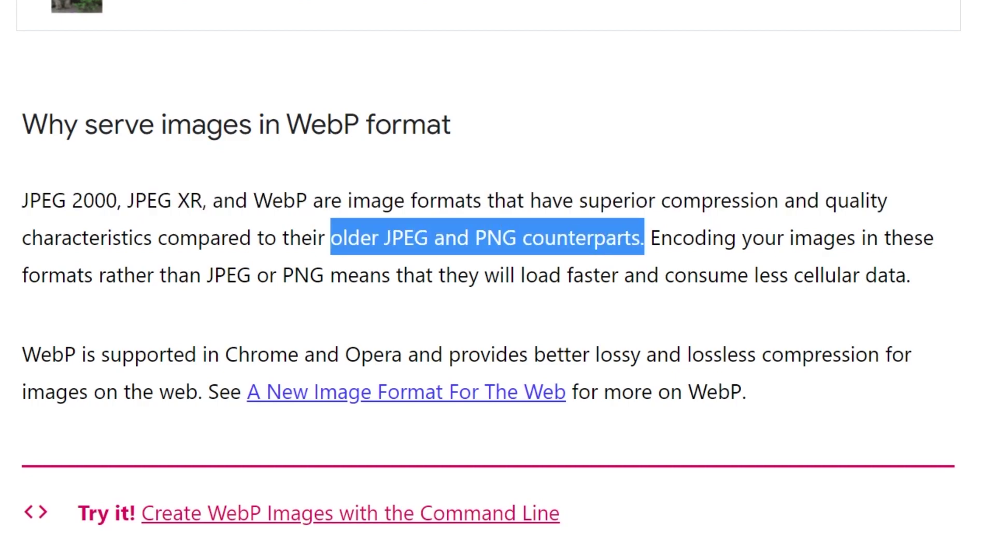
{"action": "left_click_drag", "start_coordinate": [190, 275], "coordinate": [906, 274]}
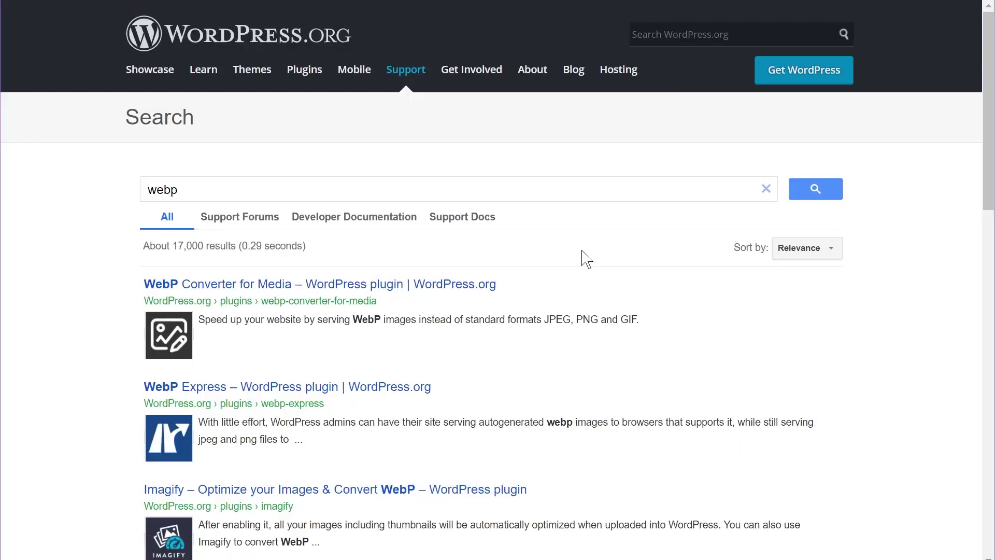
Step: Scroll down the WordPress.org 'webp' results past WebP Converter for Media, WebP Express and Imagify
{"action": "scroll", "coordinate": [576, 238], "scroll_direction": "down", "scroll_amount": 3}
{"action": "scroll", "coordinate": [581, 244], "scroll_direction": "down", "scroll_amount": 3}
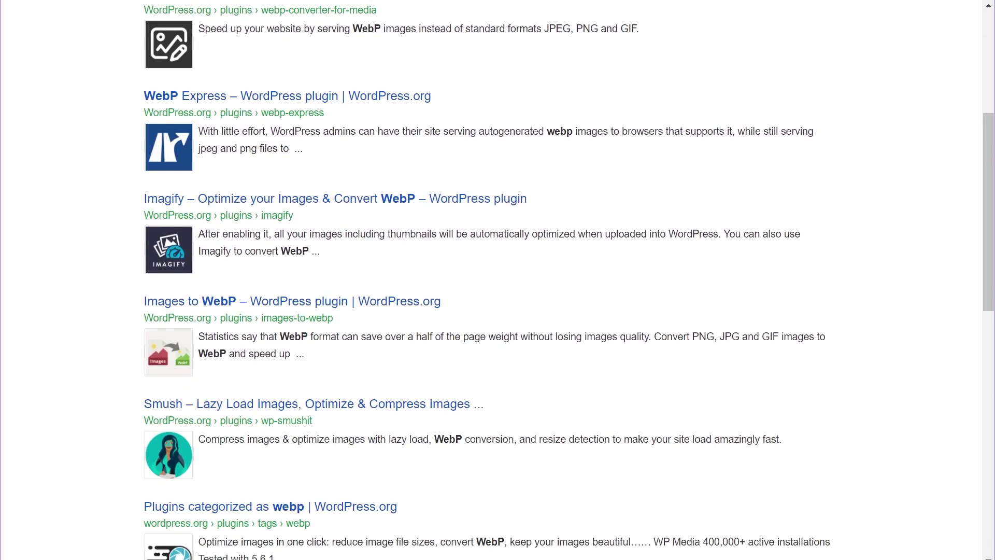
{"action": "scroll", "coordinate": [577, 244], "scroll_direction": "down", "scroll_amount": 5}
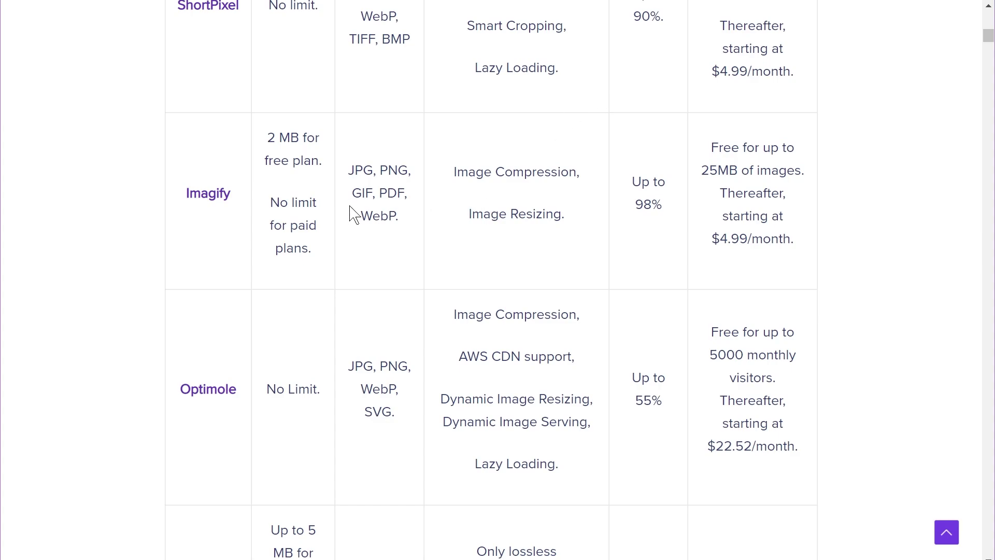
Step: Scroll through the ShortPixel, Imagify and Optimole comparison table and its pricing
{"action": "scroll", "coordinate": [262, 164], "scroll_direction": "up", "scroll_amount": 6}
{"action": "scroll", "coordinate": [265, 164], "scroll_direction": "down", "scroll_amount": 14}
{"action": "scroll", "coordinate": [324, 229], "scroll_direction": "up", "scroll_amount": 7}
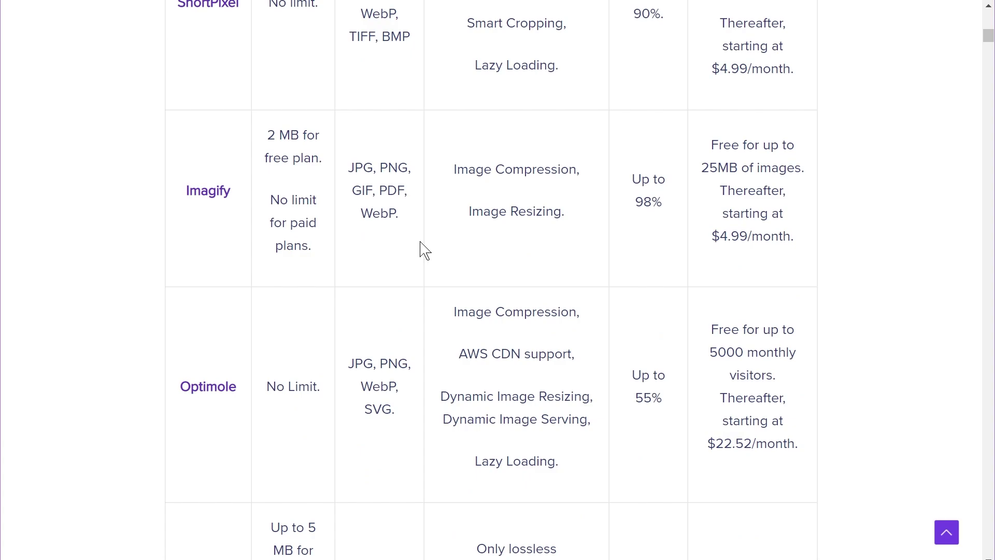
{"action": "scroll", "coordinate": [421, 246], "scroll_direction": "up", "scroll_amount": 7}
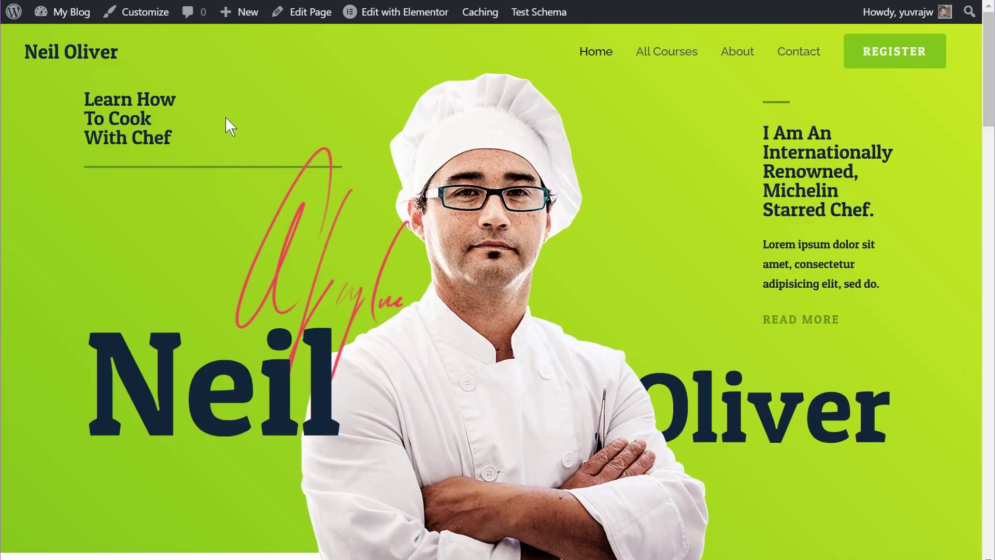
{"action": "scroll", "coordinate": [451, 186], "scroll_direction": "down", "scroll_amount": 10}
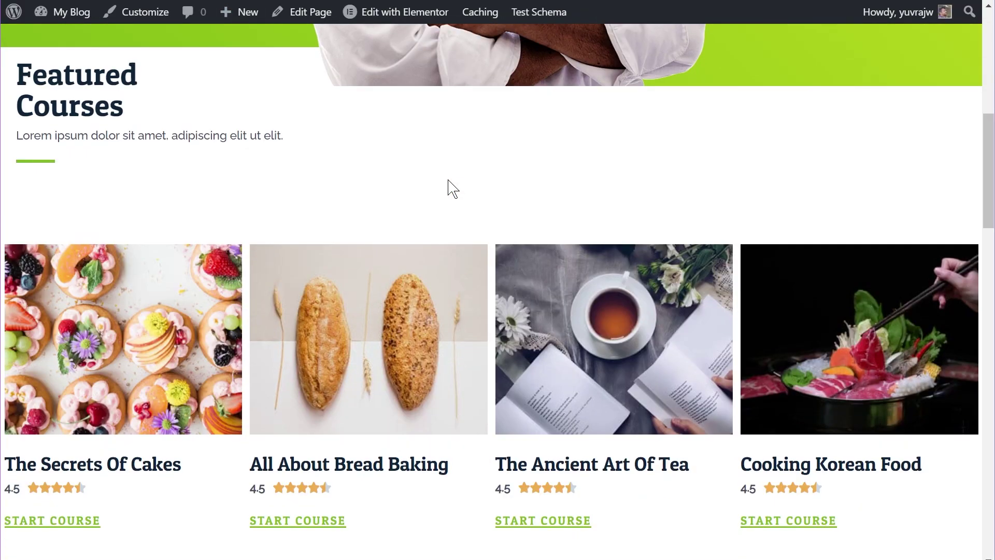
{"action": "scroll", "coordinate": [438, 187], "scroll_direction": "down", "scroll_amount": 12}
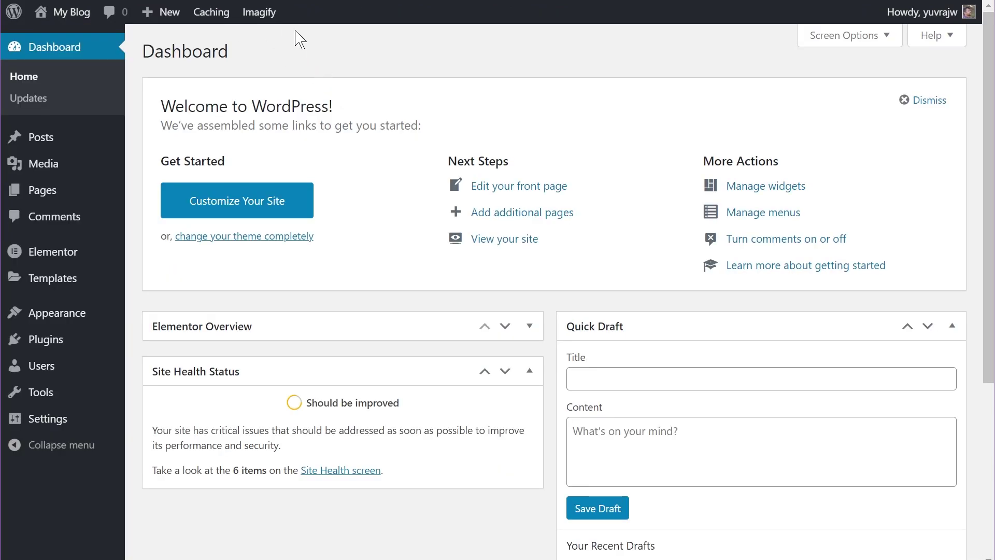
Step: Bring up the admin sidebar's Settings submenu containing Imagify
{"action": "mouse_move", "coordinate": [264, 18]}
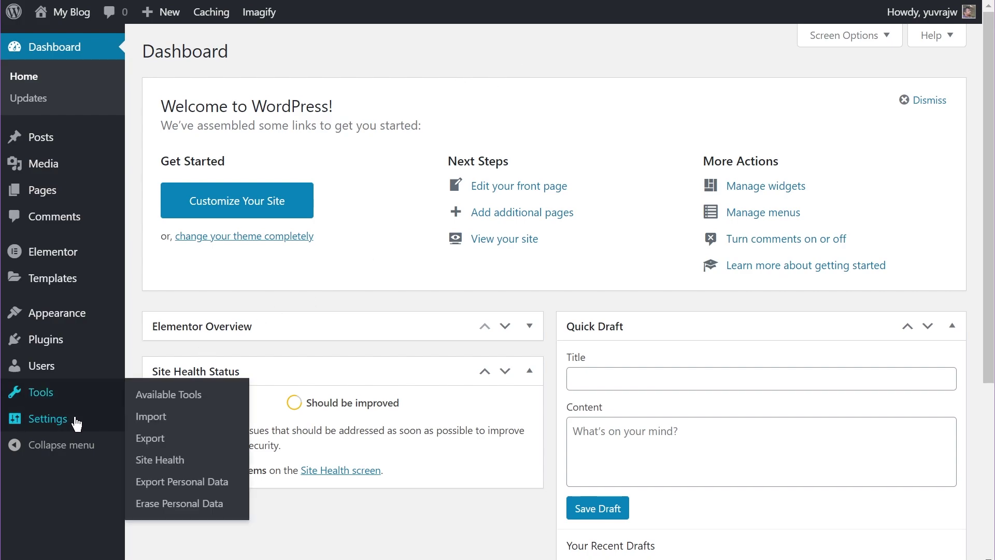
Step: Open Settings > Imagify and scroll down to the Optimization section's WebP format options
{"action": "mouse_move", "coordinate": [66, 423]}
{"action": "left_click", "coordinate": [170, 480]}
{"action": "scroll", "coordinate": [451, 261], "scroll_direction": "down", "scroll_amount": 15}
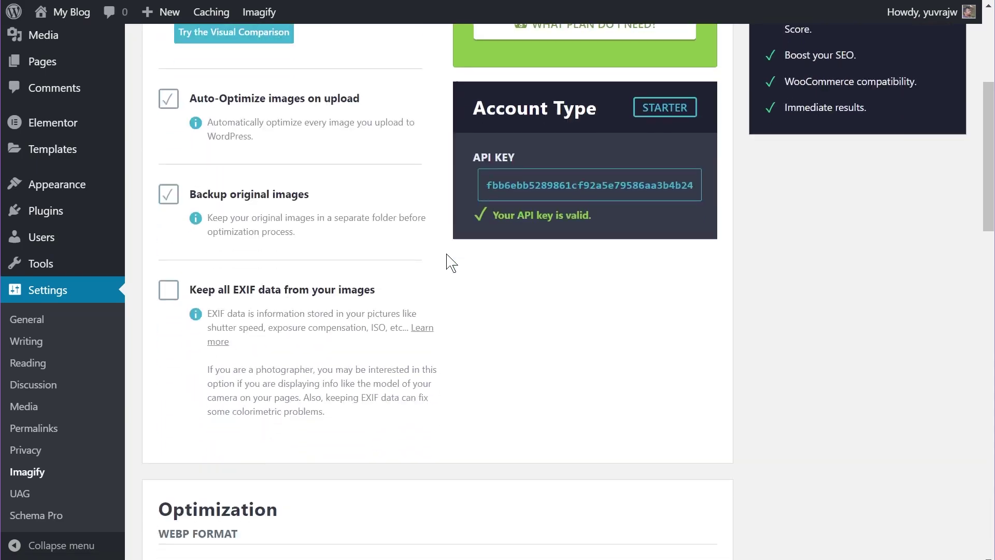
{"action": "scroll", "coordinate": [451, 261], "scroll_direction": "up", "scroll_amount": 15}
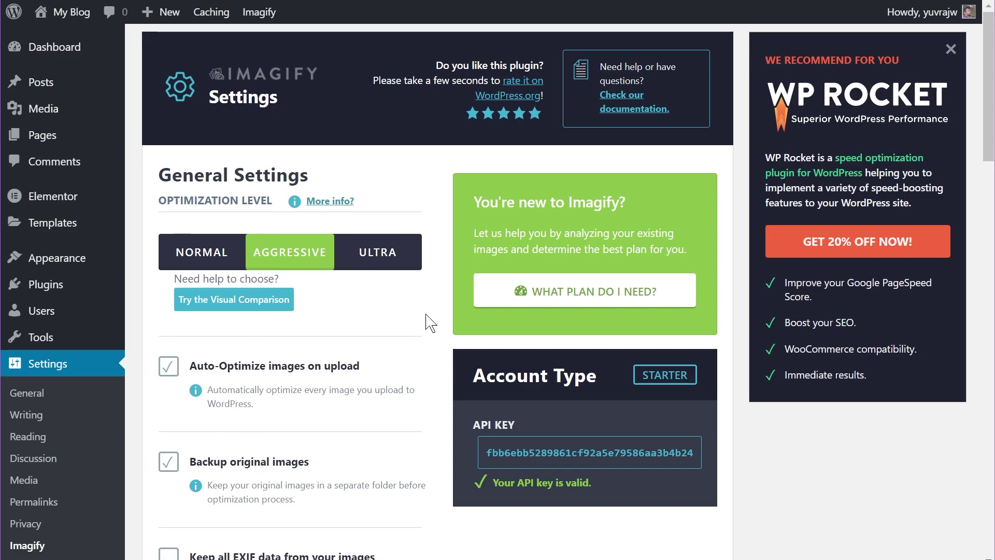
{"action": "scroll", "coordinate": [427, 320], "scroll_direction": "down", "scroll_amount": 7}
{"action": "scroll", "coordinate": [428, 321], "scroll_direction": "down", "scroll_amount": 5}
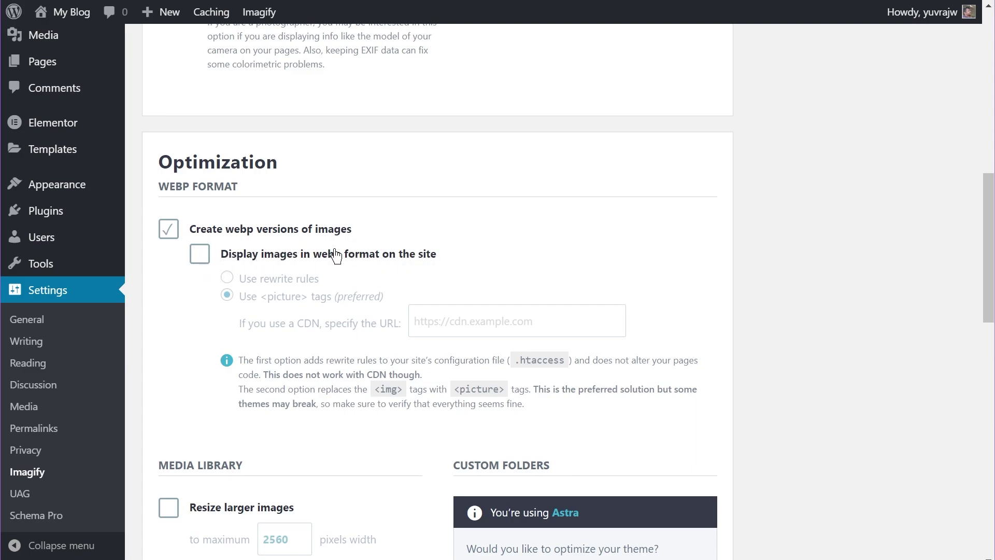
Step: Enable 'Display images in webp format on the site' and review the rewrite-rules and picture-tags notes
{"action": "left_click", "coordinate": [203, 259]}
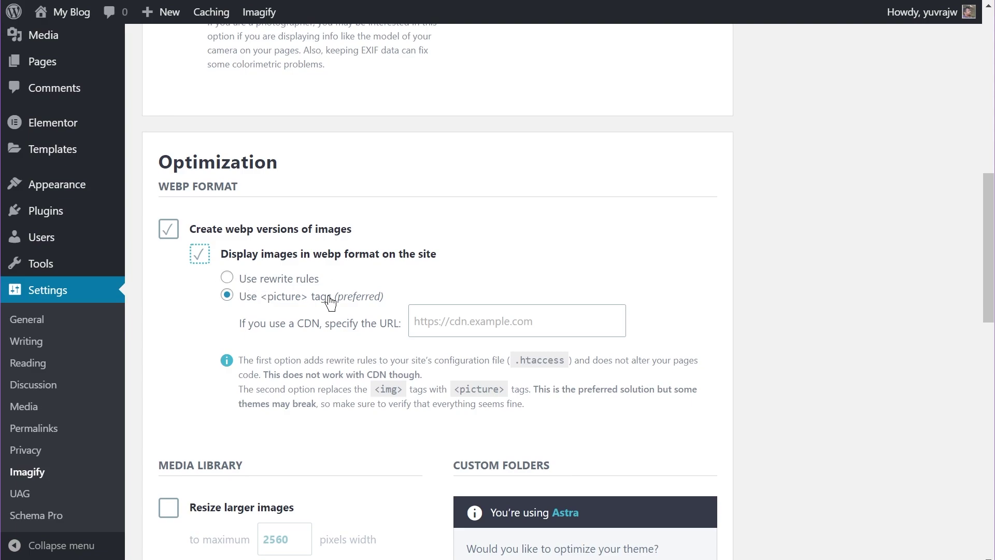
{"action": "left_click_drag", "start_coordinate": [326, 361], "coordinate": [571, 363]}
{"action": "left_click", "coordinate": [187, 324]}
{"action": "left_click_drag", "start_coordinate": [533, 390], "coordinate": [549, 407]}
{"action": "left_click", "coordinate": [545, 409]}
Step: Save the WebP display via <picture> tags setting, then go to Media > Library
{"action": "left_click", "coordinate": [467, 321]}
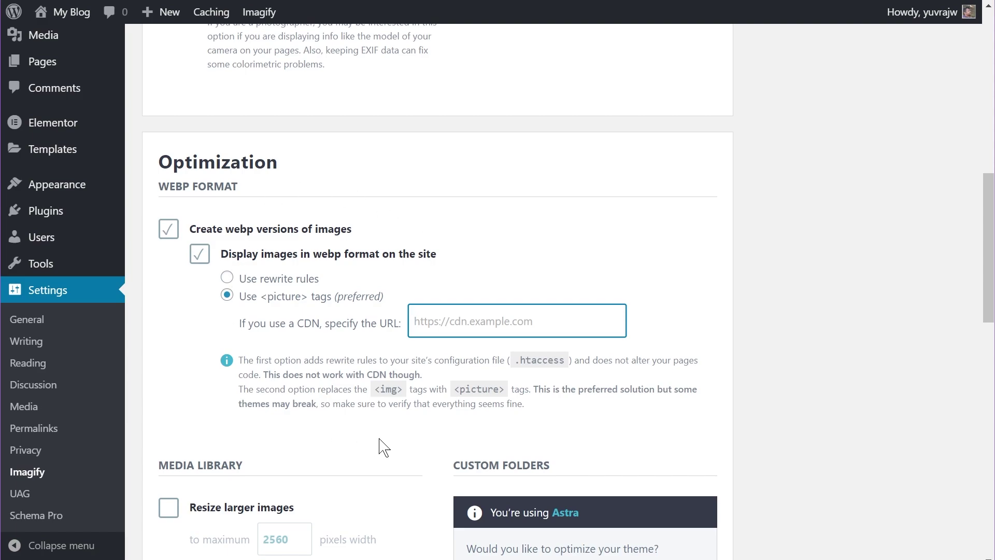
{"action": "scroll", "coordinate": [407, 362], "scroll_direction": "down", "scroll_amount": 15}
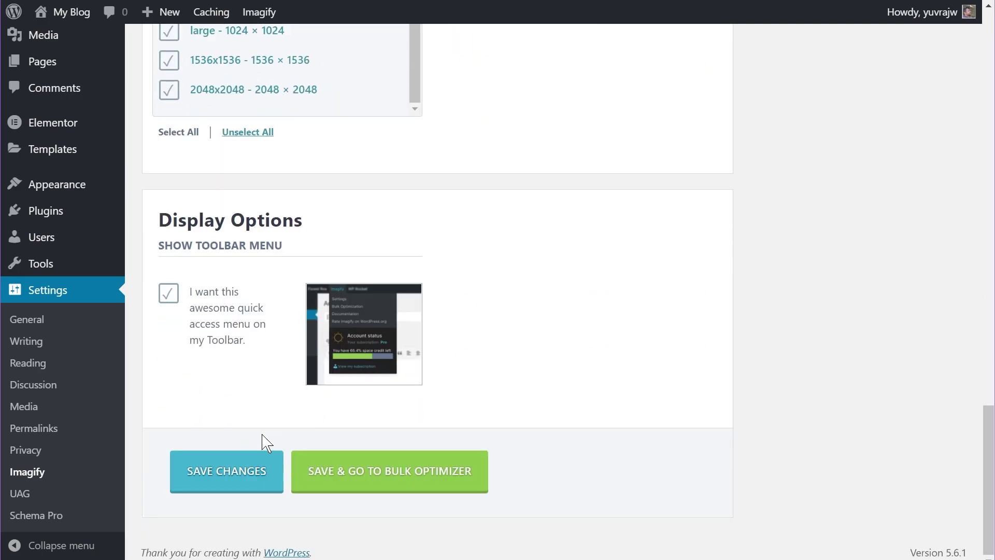
{"action": "left_click", "coordinate": [240, 472]}
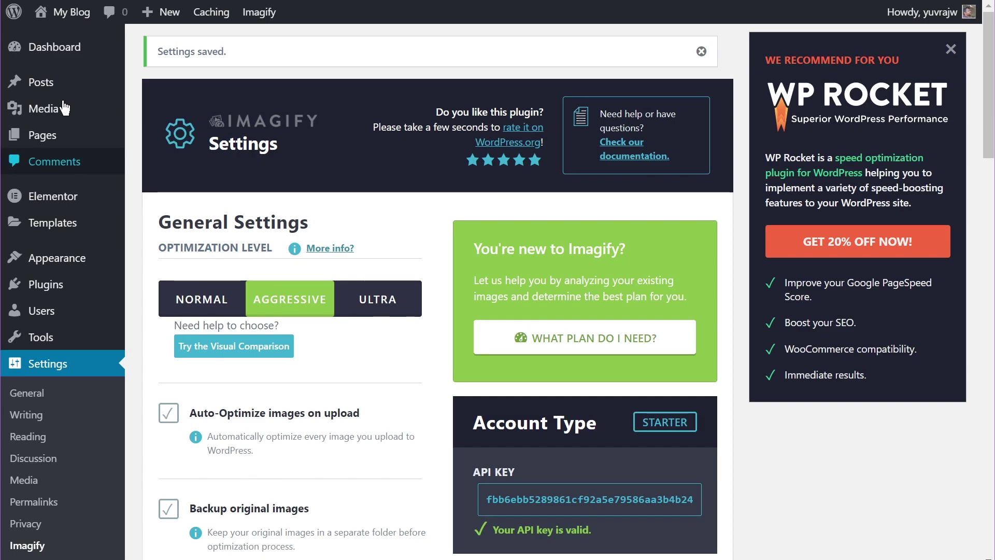
{"action": "mouse_move", "coordinate": [43, 113]}
{"action": "left_click", "coordinate": [157, 110]}
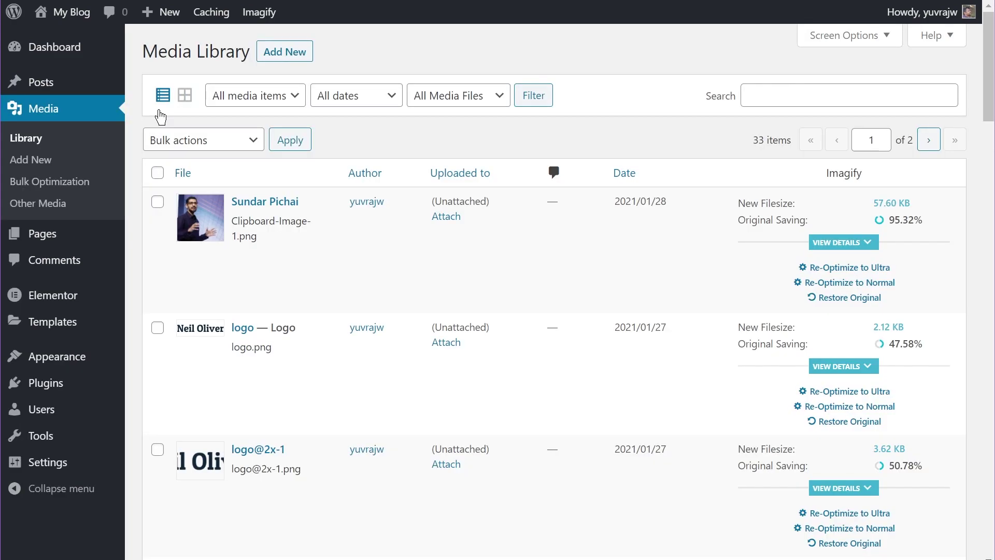
Step: Expand the first image's Imagify details, showing Webp generated: Yes and a 71.2% overall saving
{"action": "mouse_move", "coordinate": [596, 229]}
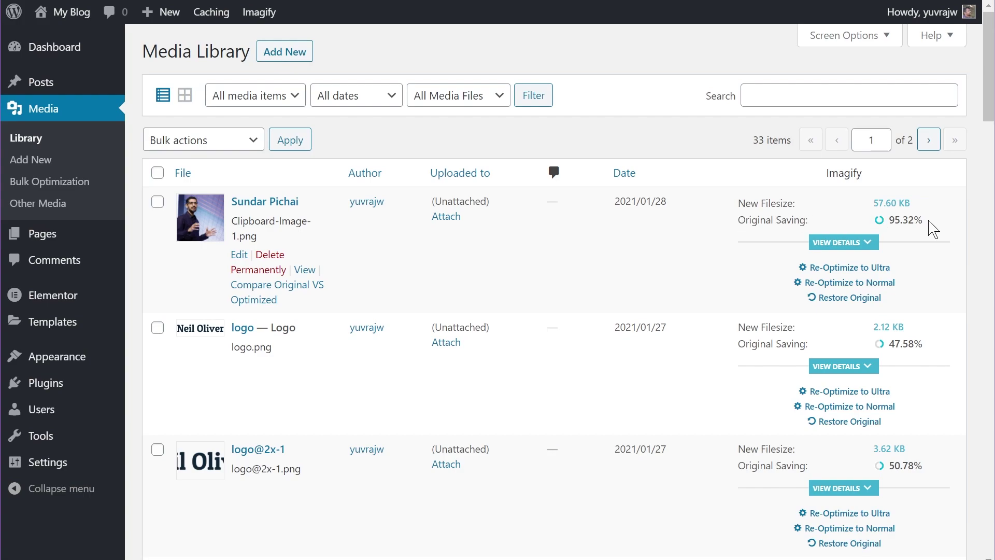
{"action": "left_click", "coordinate": [865, 243]}
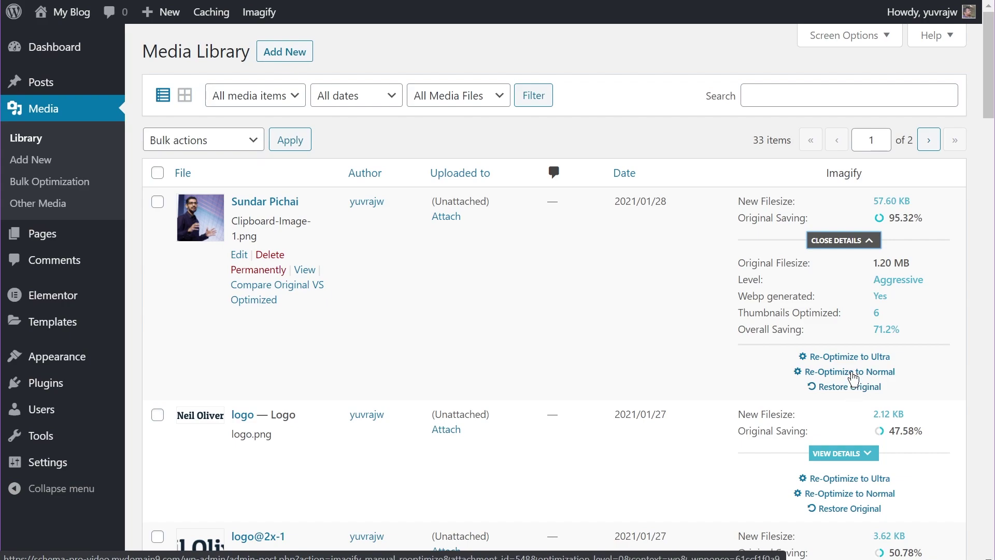
{"action": "left_click_drag", "start_coordinate": [738, 296], "coordinate": [893, 302]}
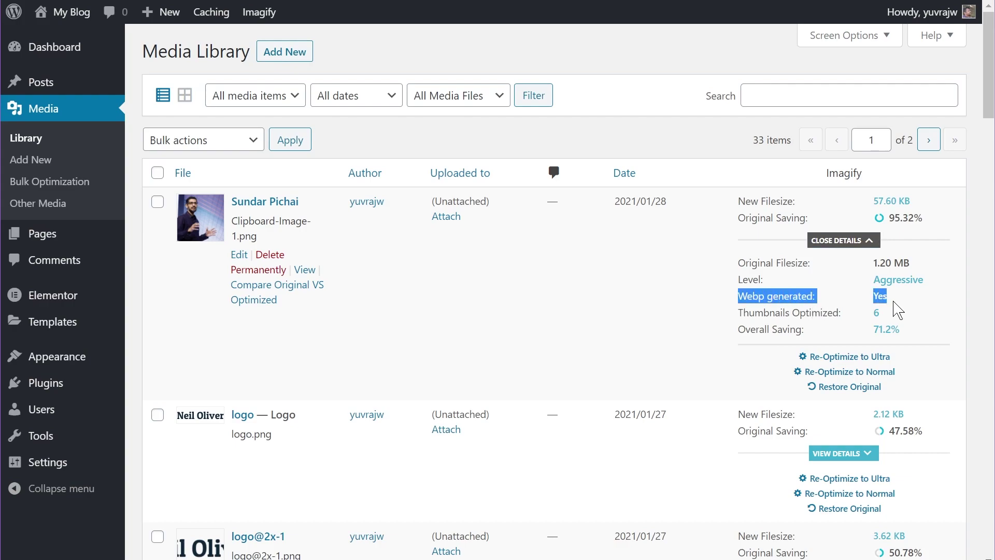
{"action": "scroll", "coordinate": [894, 309], "scroll_direction": "down", "scroll_amount": 15}
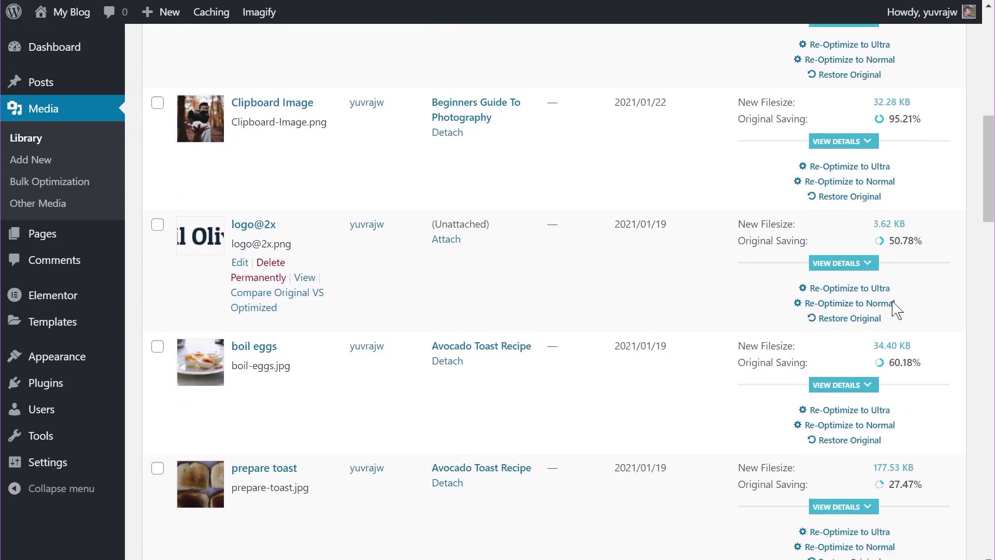
{"action": "scroll", "coordinate": [894, 308], "scroll_direction": "down", "scroll_amount": 6}
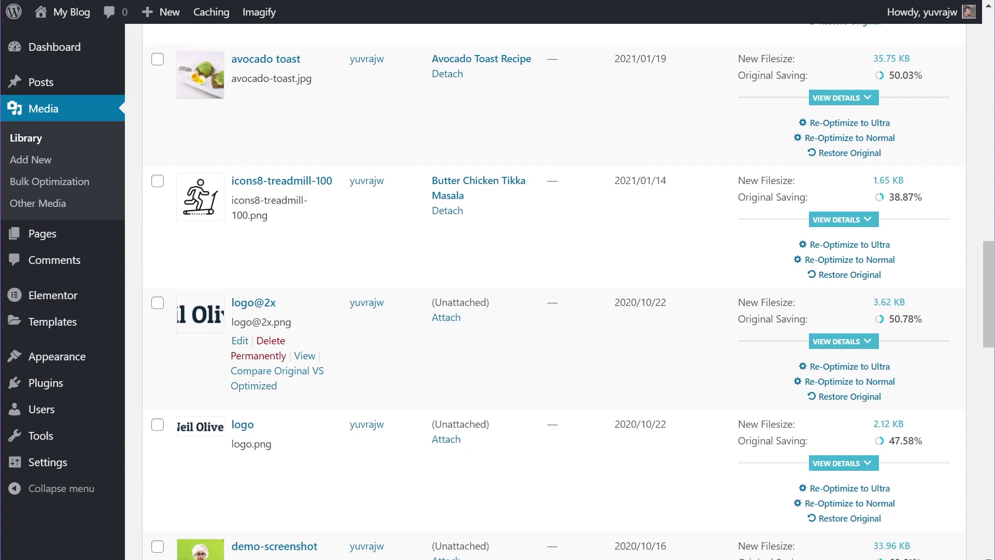
Step: Open Media > Bulk Optimization to see 33 files optimized, 22.00 MB reduced to 7.98 MB (64% saved)
{"action": "left_click", "coordinate": [72, 180]}
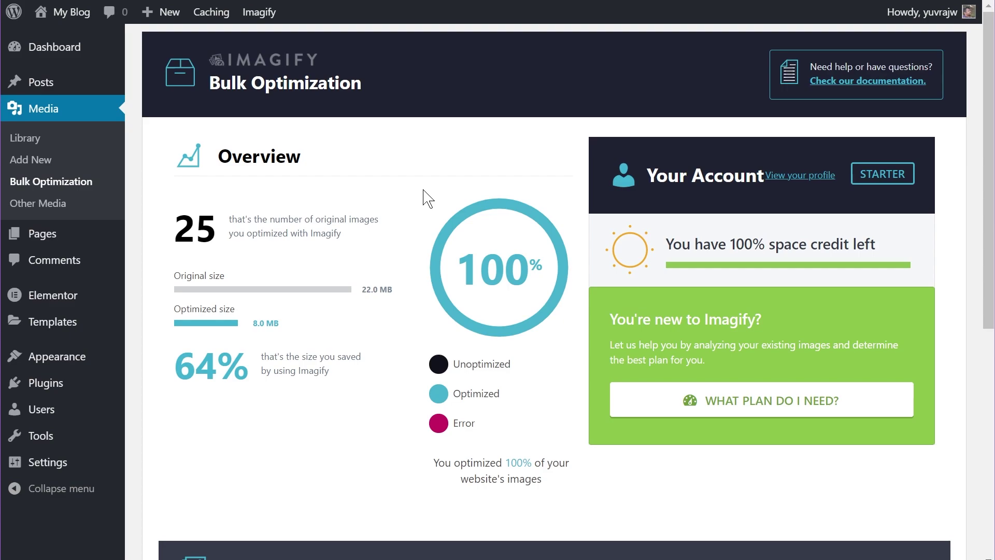
{"action": "scroll", "coordinate": [428, 198], "scroll_direction": "down", "scroll_amount": 1}
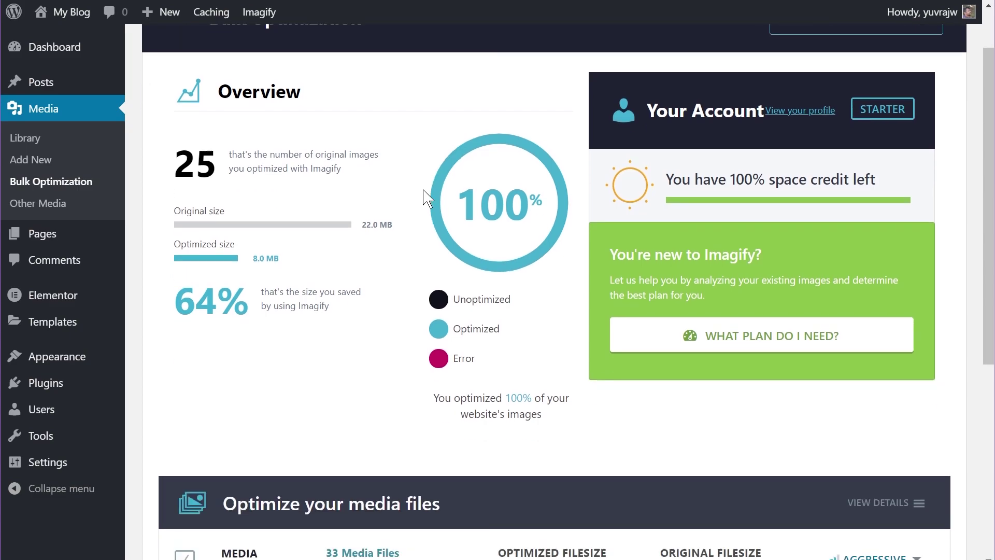
{"action": "scroll", "coordinate": [428, 198], "scroll_direction": "up", "scroll_amount": 1}
{"action": "scroll", "coordinate": [428, 198], "scroll_direction": "down", "scroll_amount": 5}
{"action": "scroll", "coordinate": [424, 193], "scroll_direction": "down", "scroll_amount": 2}
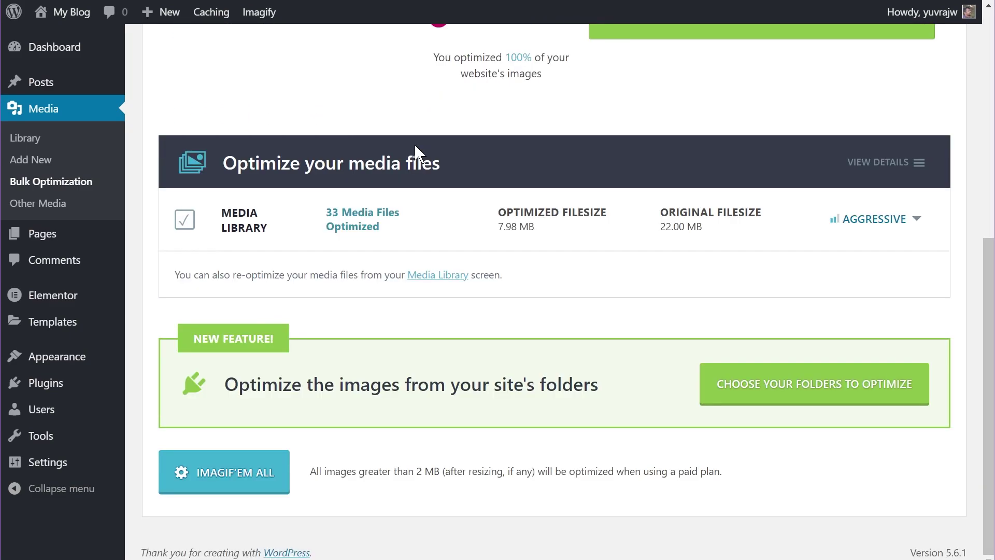